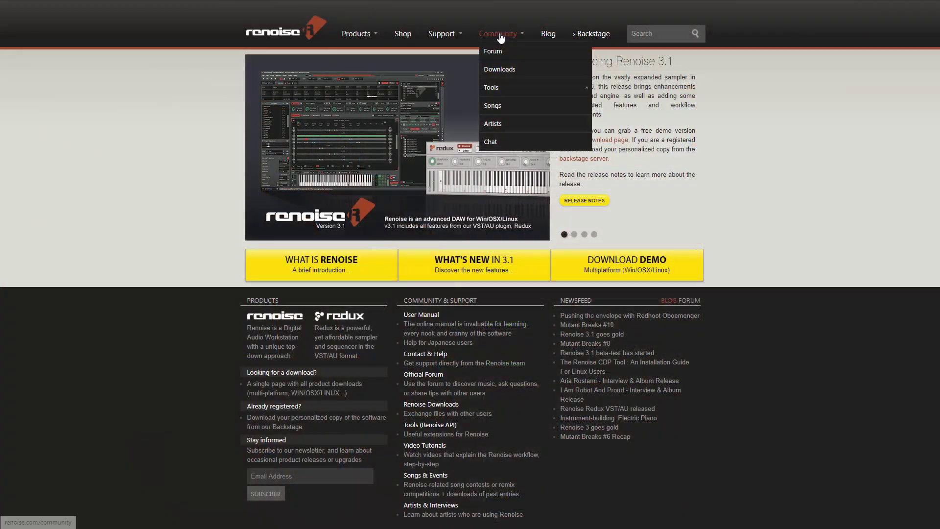
Go to Community > Tools on renoise.com and browse the complete tool catalog.
{"action": "left_click", "coordinate": [513, 89]}
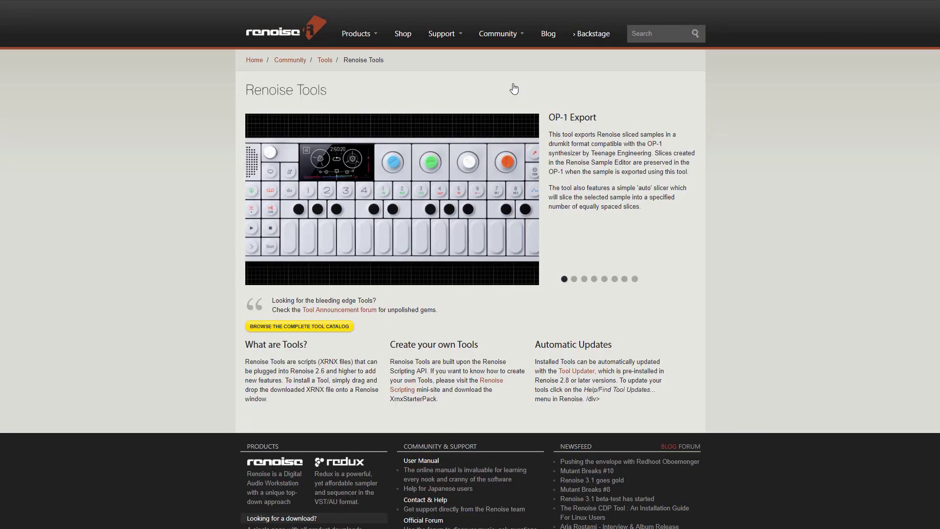
{"action": "left_click", "coordinate": [337, 330]}
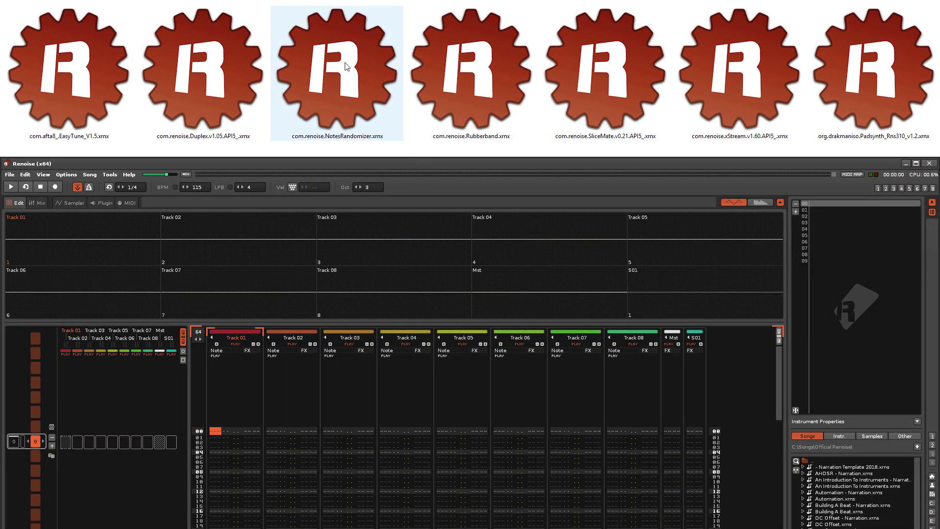
Install com.renoise.NotesRandomizer.xrnx by dropping it on Renoise, then run Help > Find Tool Updates.
{"action": "left_click", "coordinate": [345, 66]}
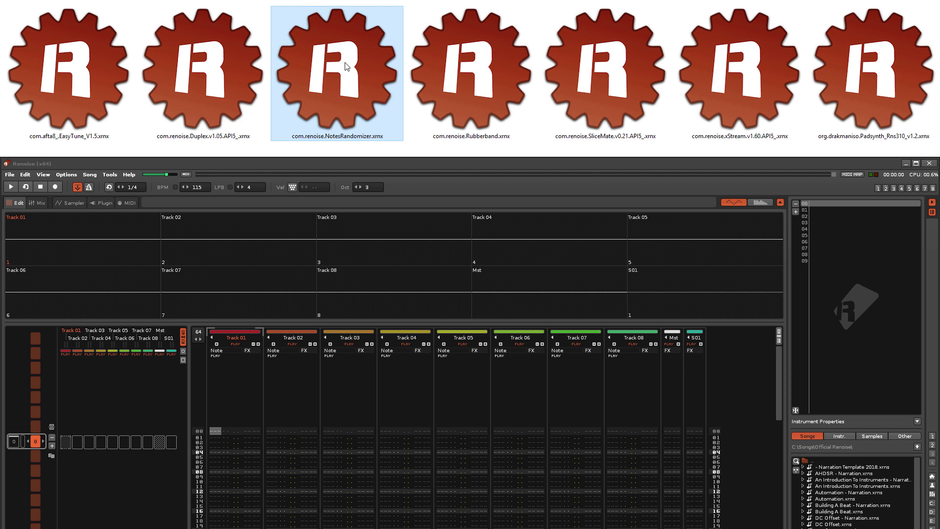
{"action": "left_click_drag", "start_coordinate": [345, 66], "coordinate": [382, 278]}
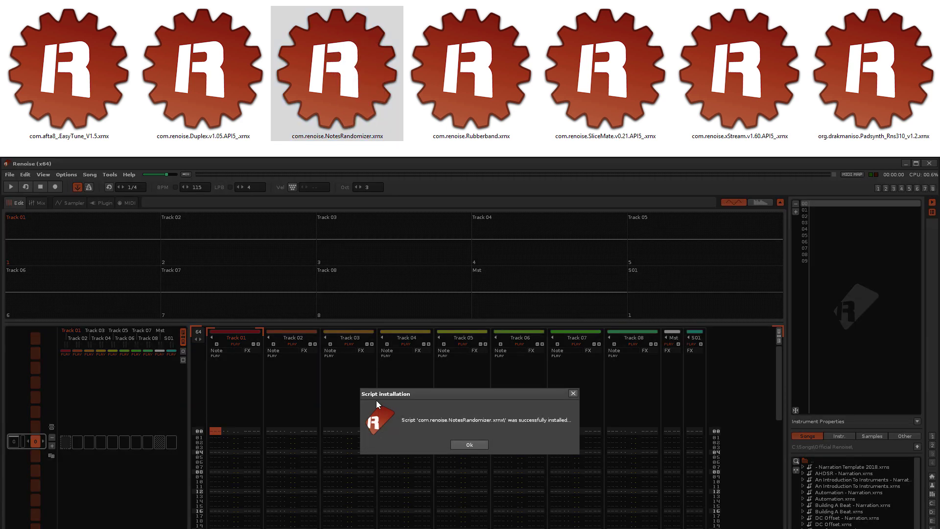
{"action": "left_click", "coordinate": [475, 447]}
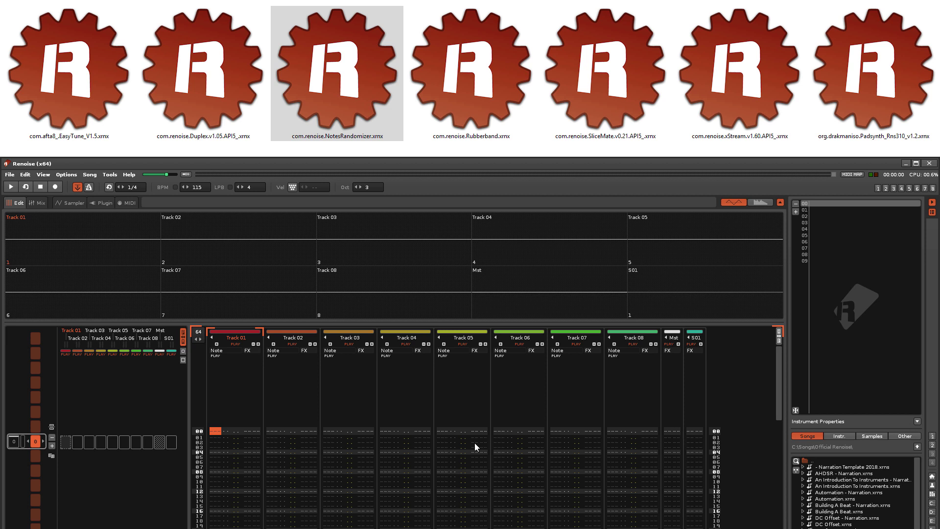
{"action": "left_click", "coordinate": [135, 176]}
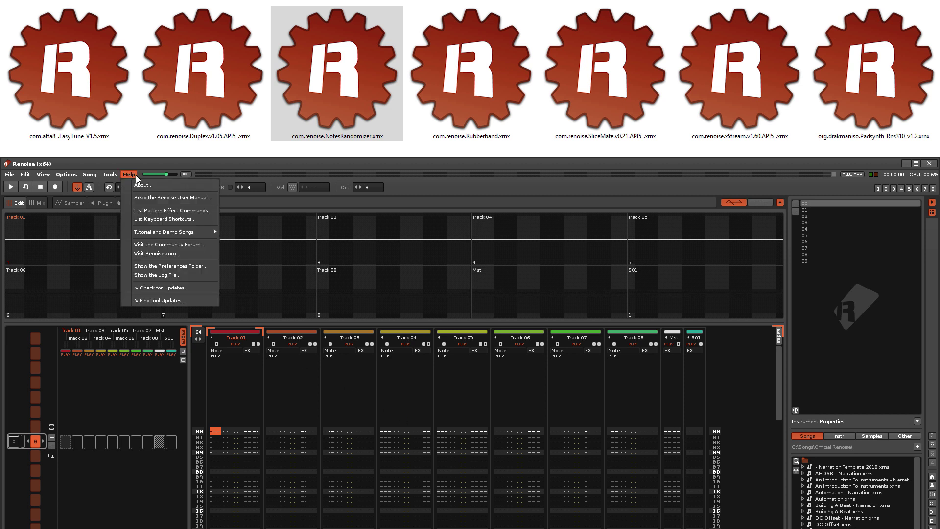
{"action": "left_click", "coordinate": [184, 302]}
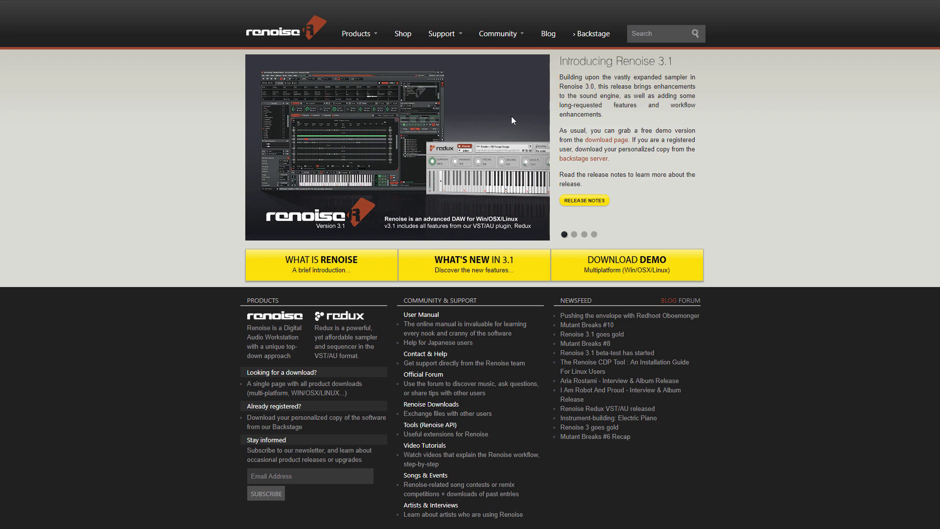
Go to Community > Forum and open the XRNX Tool Announcements & Discussion board.
{"action": "mouse_move", "coordinate": [498, 33]}
{"action": "left_click", "coordinate": [503, 52]}
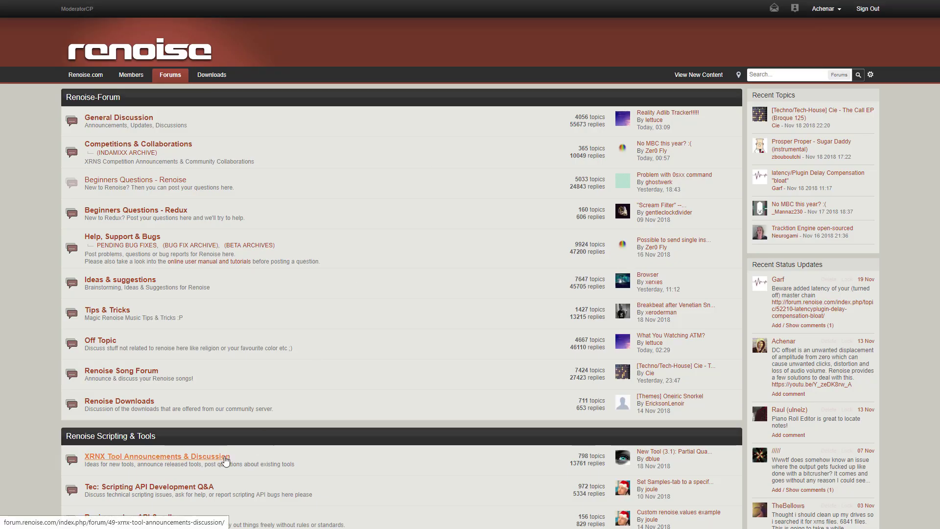
{"action": "left_click", "coordinate": [225, 457]}
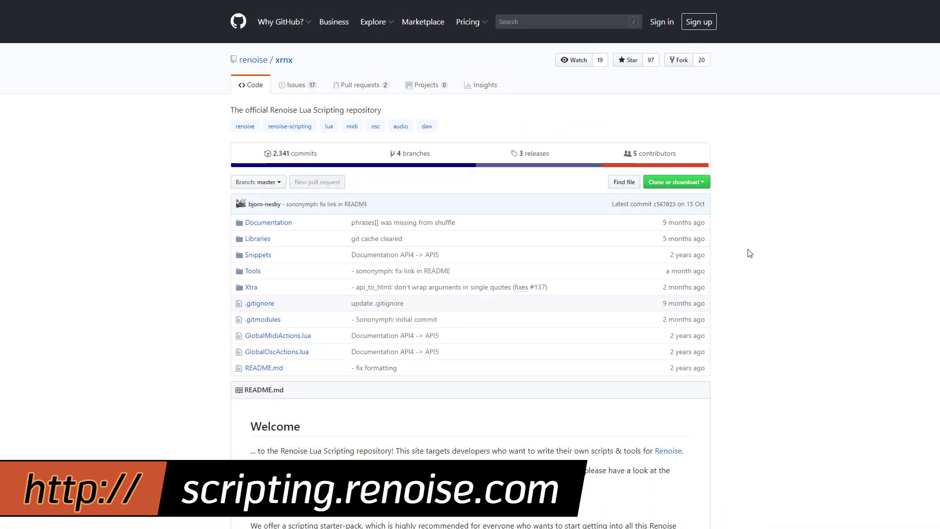
{"action": "scroll", "coordinate": [749, 253], "scroll_direction": "down", "scroll_amount": 9}
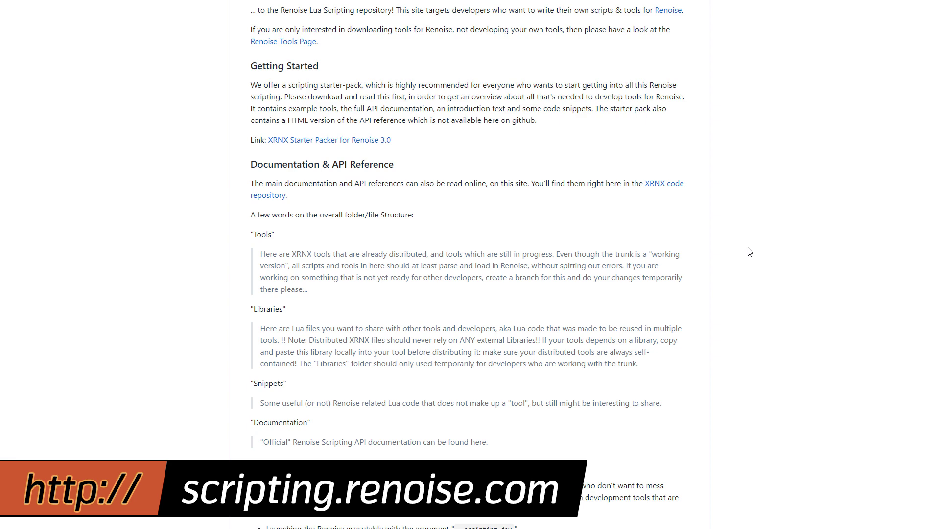
{"action": "scroll", "coordinate": [749, 251], "scroll_direction": "down", "scroll_amount": 8}
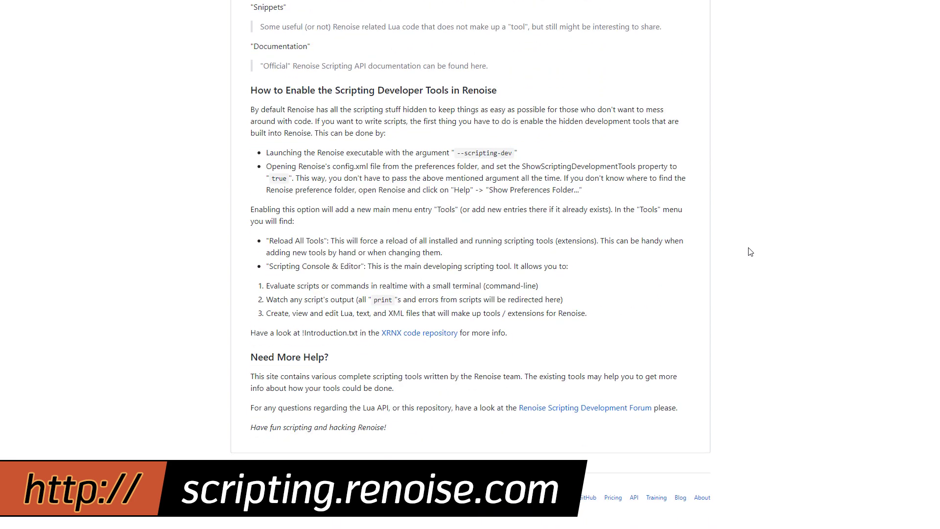
{"action": "scroll", "coordinate": [749, 252], "scroll_direction": "up", "scroll_amount": 9}
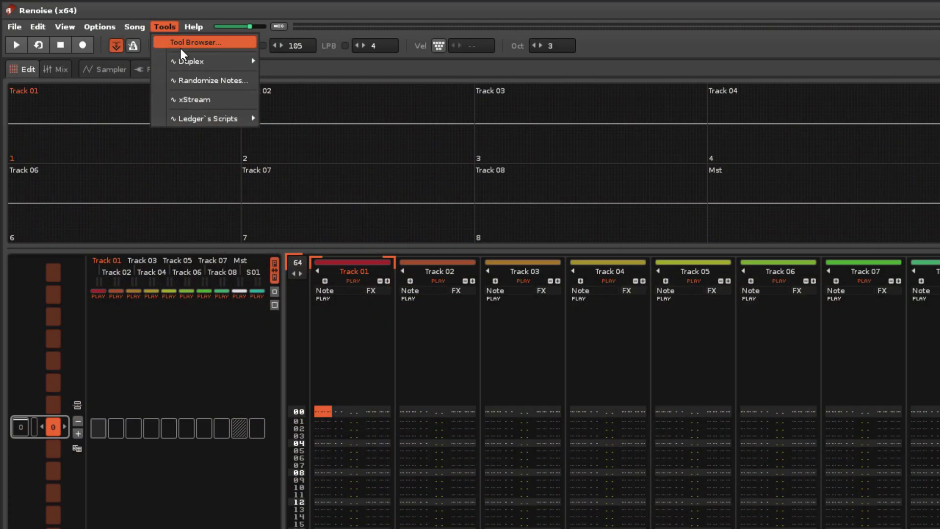
Load the TouchOSC - Renoise iPad configuration from the Tools > Duplex device menus.
{"action": "mouse_move", "coordinate": [195, 63]}
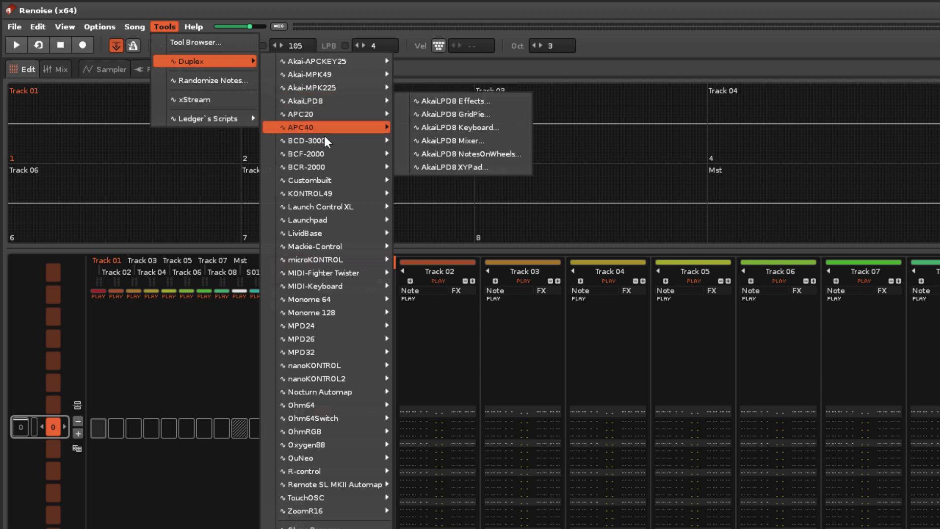
{"action": "mouse_move", "coordinate": [327, 166]}
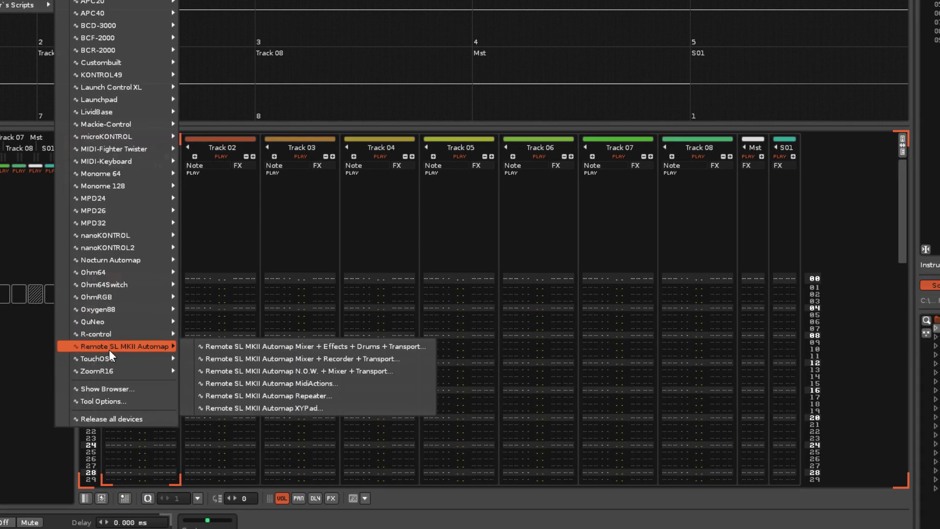
{"action": "mouse_move", "coordinate": [321, 496]}
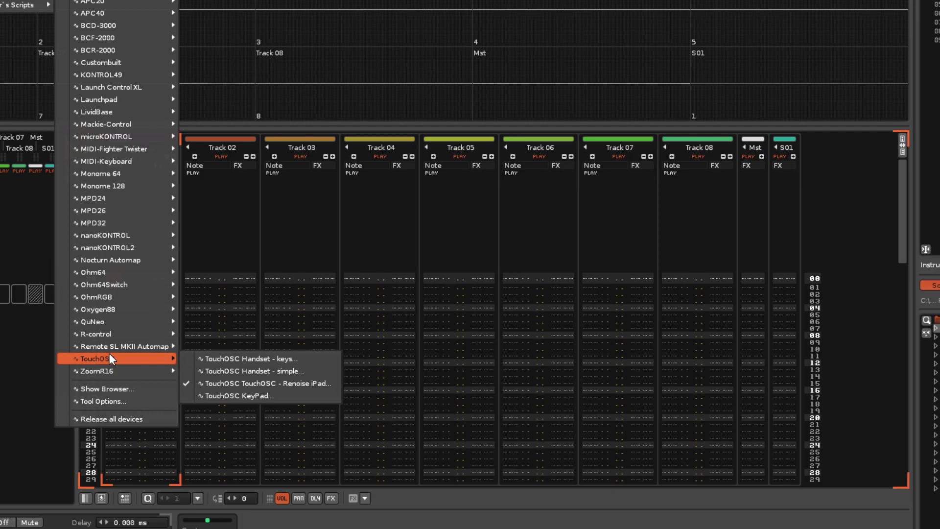
{"action": "left_click", "coordinate": [220, 383]}
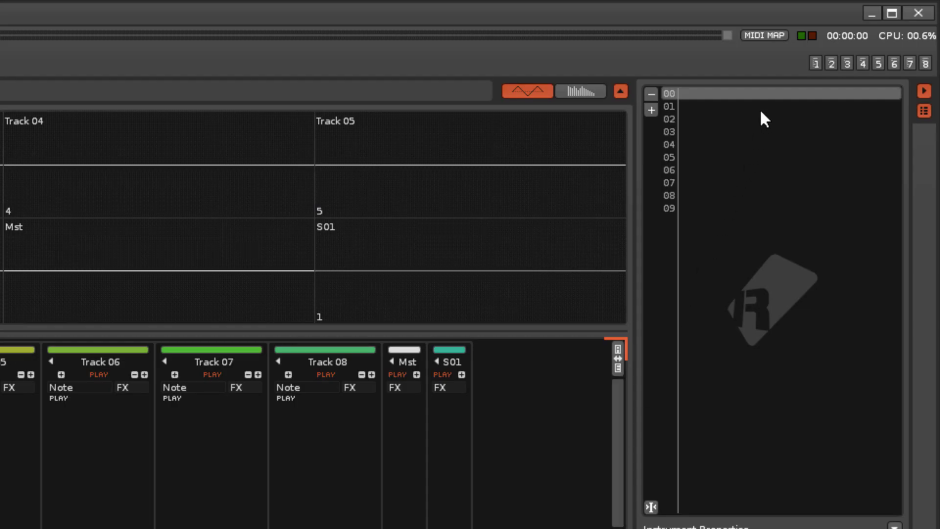
Make instrument 00 a PadSynth with saw-shaped harmonic falloff, generate all samples, and close it.
{"action": "right_click", "coordinate": [769, 93]}
{"action": "left_click", "coordinate": [888, 383]}
{"action": "left_click", "coordinate": [104, 444]}
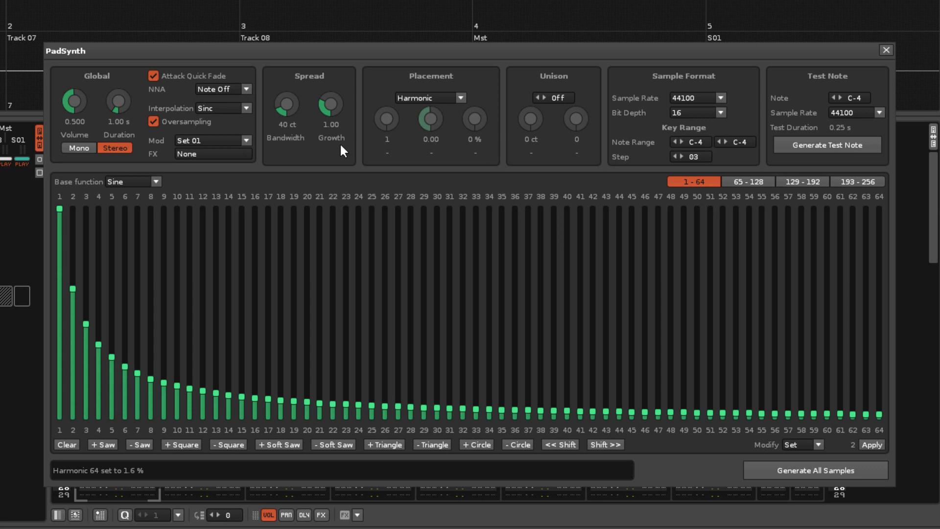
{"action": "left_click", "coordinate": [769, 469]}
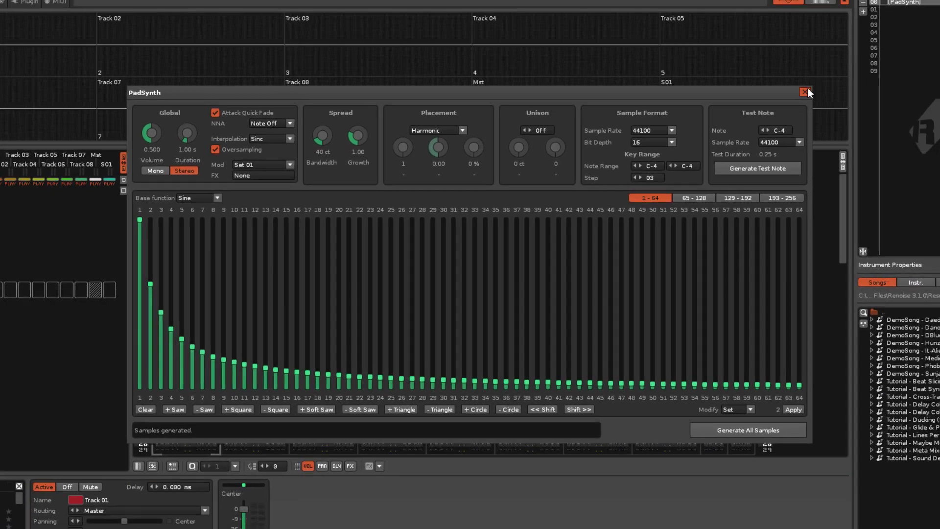
{"action": "left_click", "coordinate": [885, 50]}
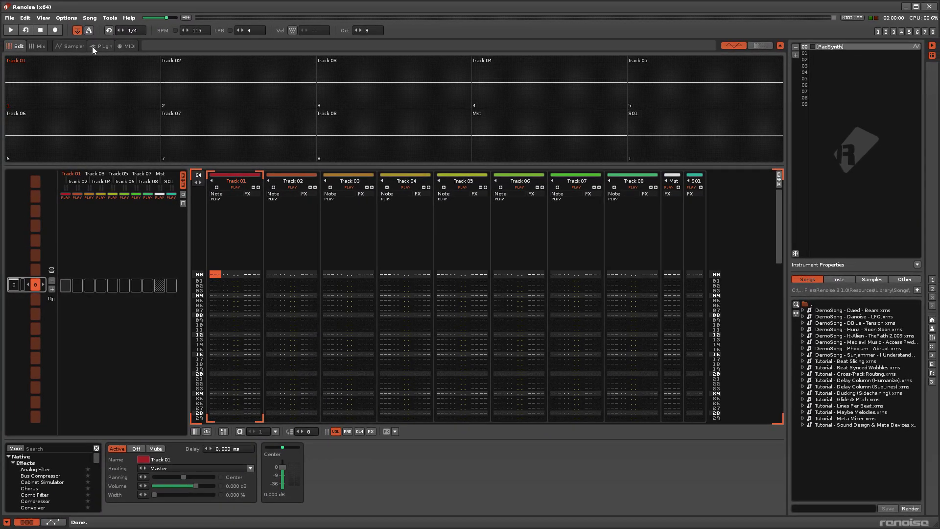
Switch to the sample editor and play a PadSynth pad chord with the z, v and m keys.
{"action": "left_click", "coordinate": [72, 46]}
{"action": "key", "text": "z"}
{"action": "key", "text": "v"}
{"action": "key", "text": "m"}
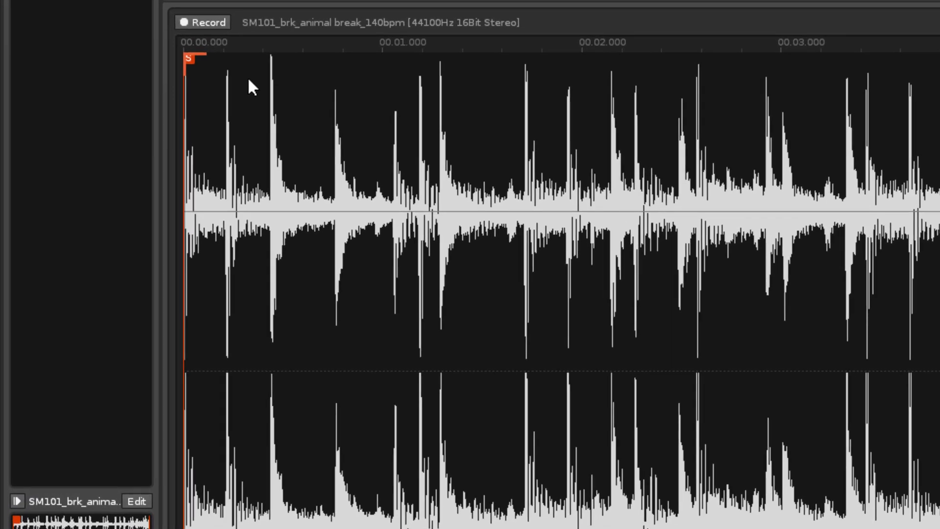
Time-stretch the animal break sample to 16 beats and play the stretched result.
{"action": "key", "text": "space"}
{"action": "right_click", "coordinate": [249, 81]}
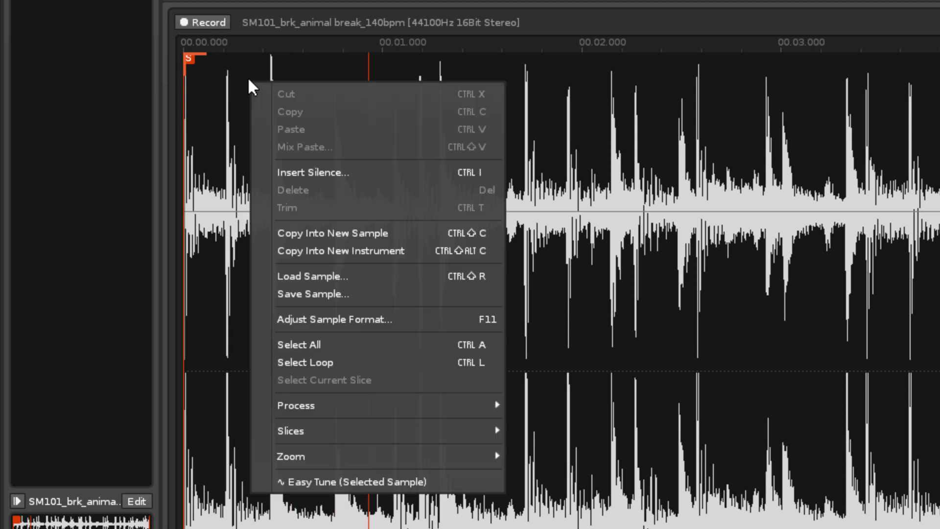
{"action": "mouse_move", "coordinate": [396, 399]}
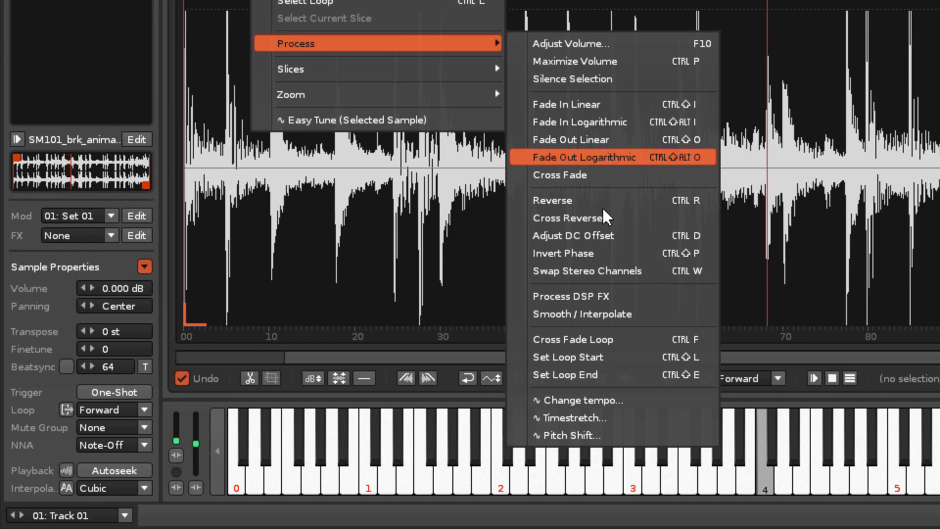
{"action": "left_click", "coordinate": [595, 413]}
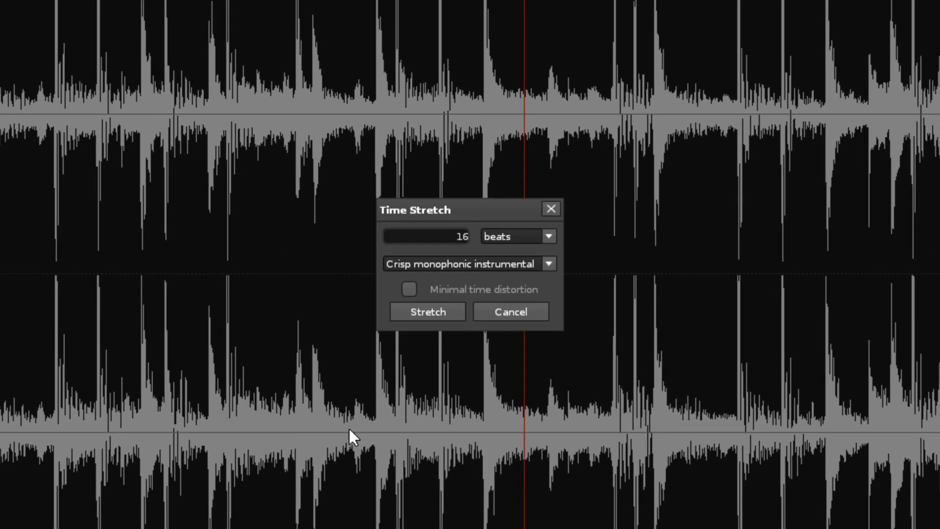
{"action": "left_click", "coordinate": [893, 49]}
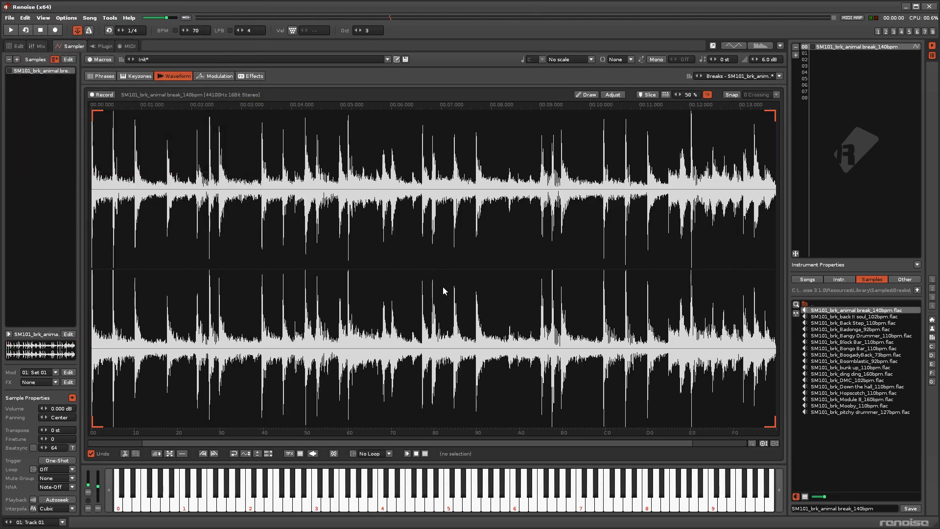
{"action": "key", "text": "q"}
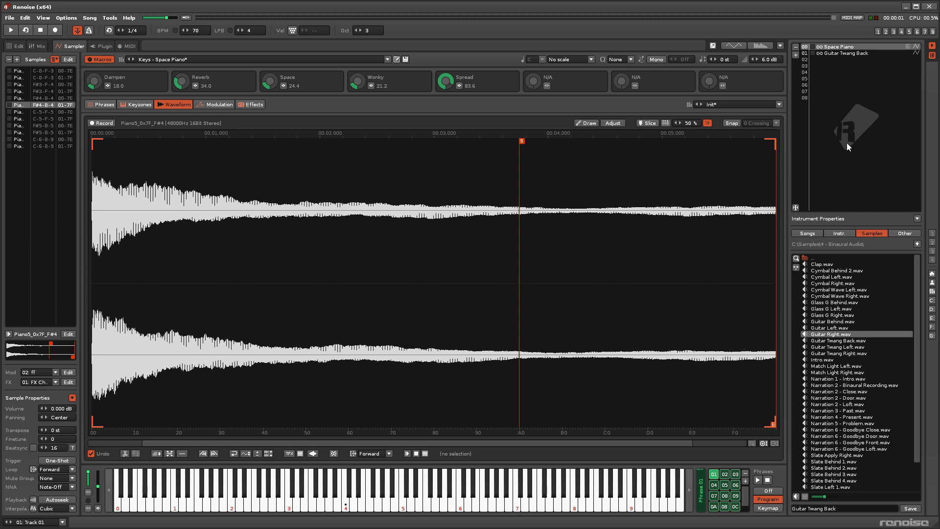
Audition Space Piano and Guitar Twang Back, then apply Easy Tune (Selected Sample) to the guitar twang.
{"action": "key", "text": "z"}
{"action": "key", "text": "z"}
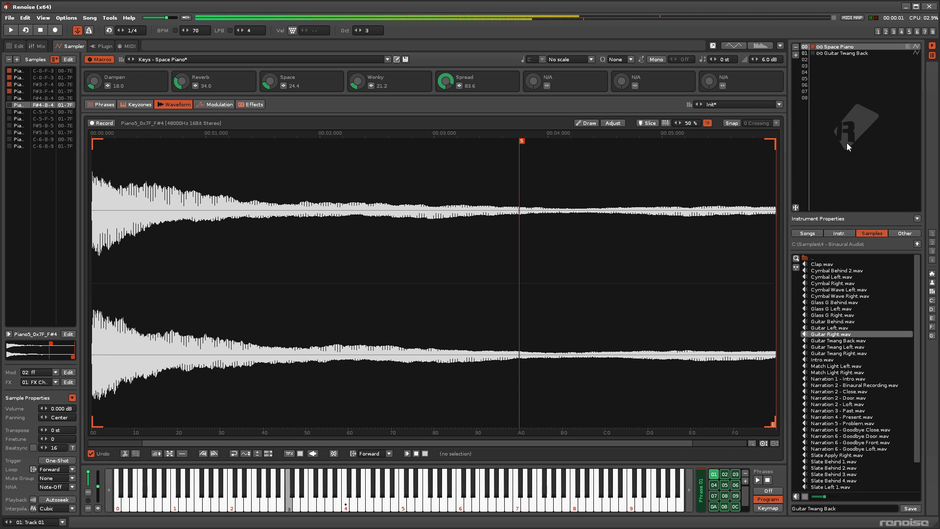
{"action": "key", "text": "ctrl+Down"}
{"action": "key", "text": "z"}
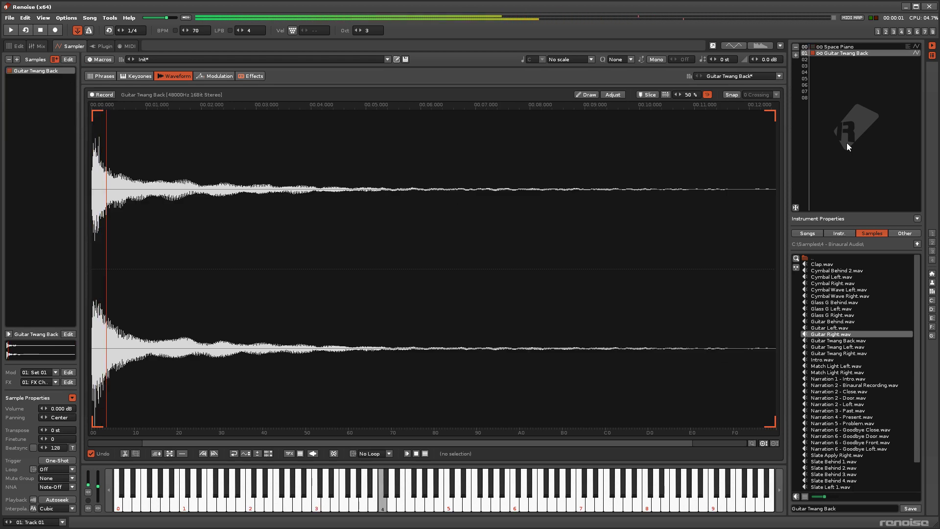
{"action": "key", "text": "z"}
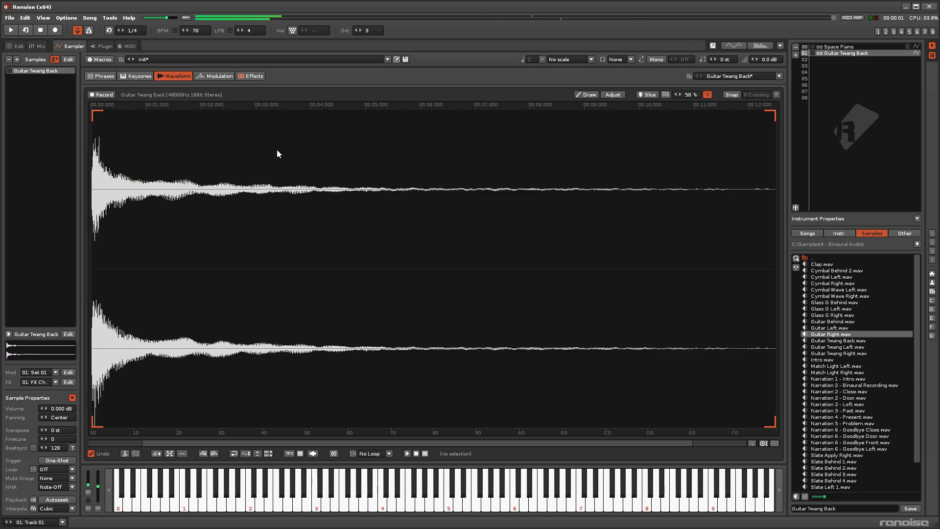
{"action": "key", "text": "space"}
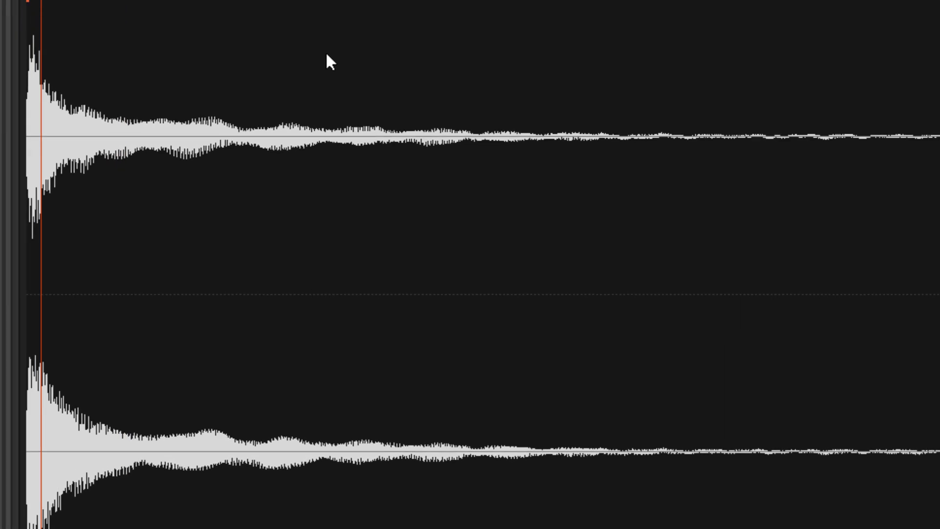
{"action": "right_click", "coordinate": [269, 119]}
{"action": "left_click", "coordinate": [320, 381]}
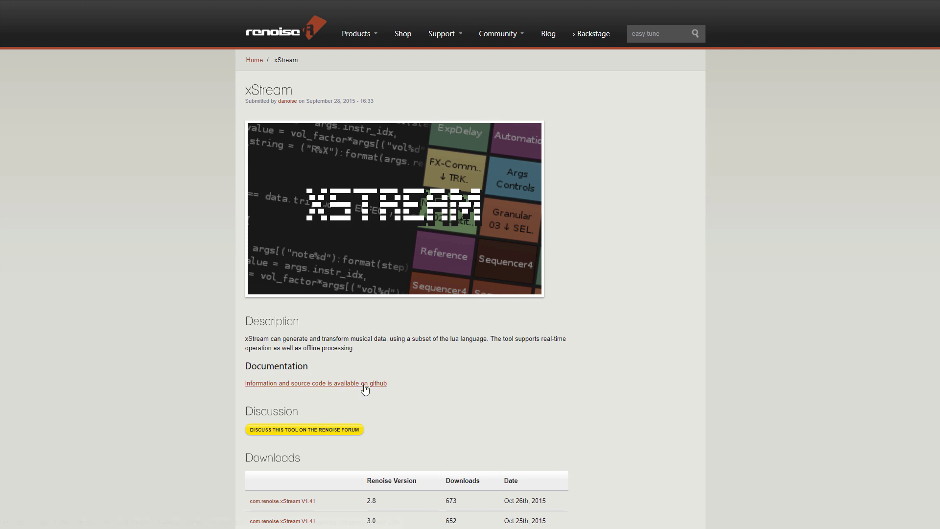
Open the xStream GitHub docs, go to Introduction, and scroll down to how streaming works.
{"action": "left_click", "coordinate": [364, 384]}
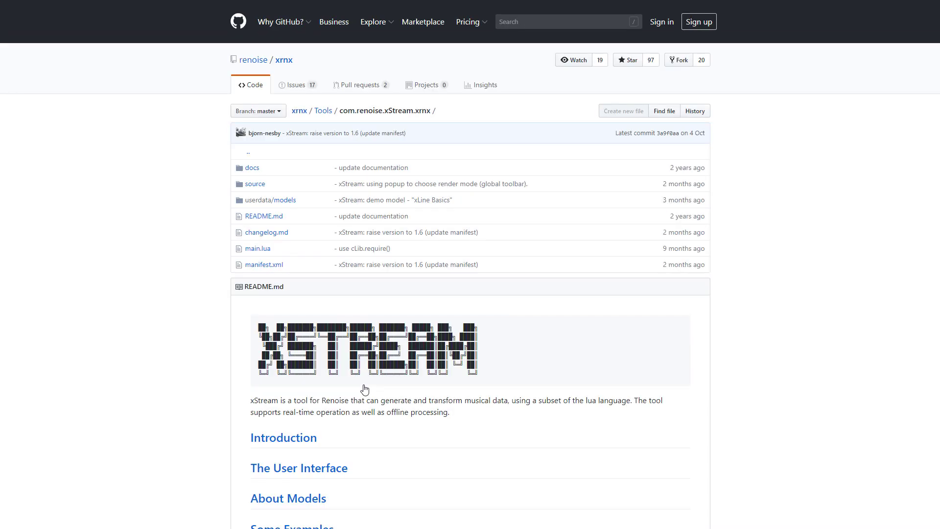
{"action": "left_click", "coordinate": [312, 437]}
{"action": "scroll", "coordinate": [541, 402], "scroll_direction": "down", "scroll_amount": 5}
{"action": "scroll", "coordinate": [541, 401], "scroll_direction": "down", "scroll_amount": 3}
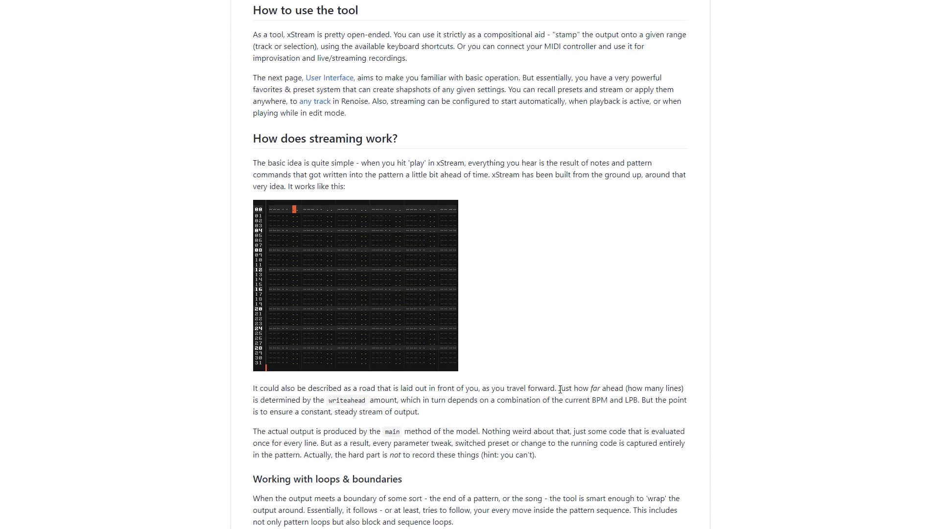